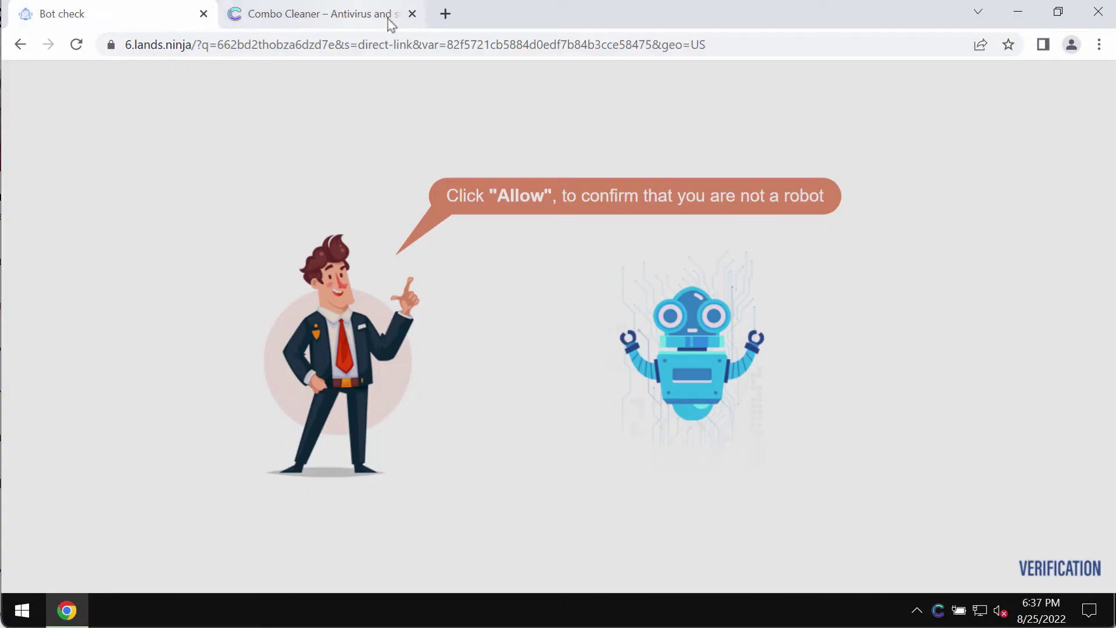
Close the Combo Cleaner tab, leaving only the Bot check page open
left_click(413, 14)
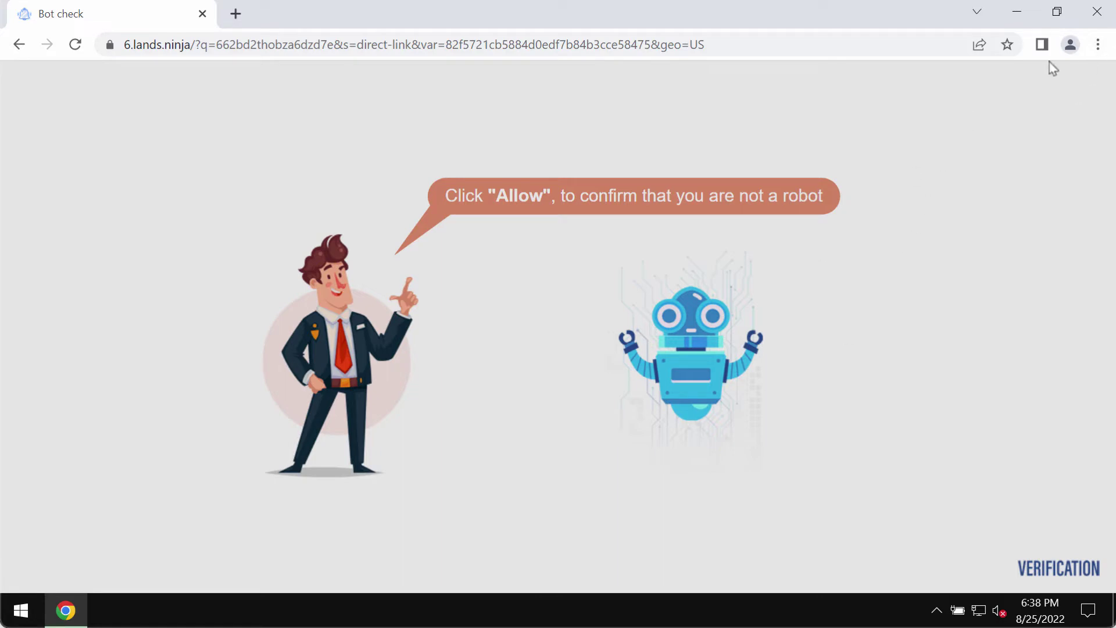
Check the allowed and blocked lists in Settings > Privacy and security > Site Settings > Notifications
left_click(1100, 53)
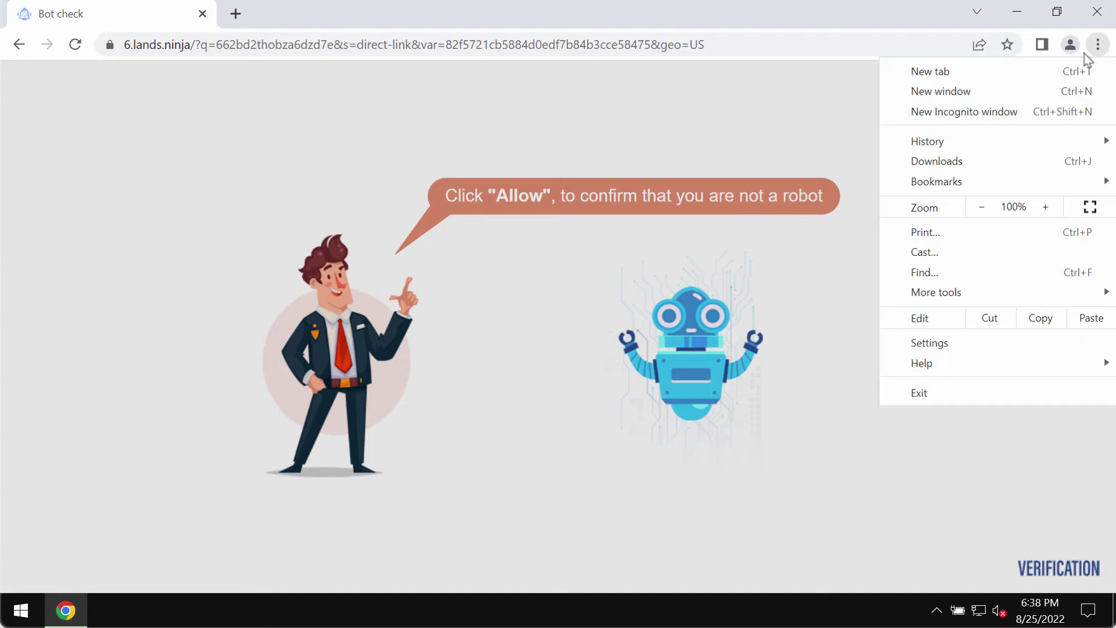
left_click(954, 343)
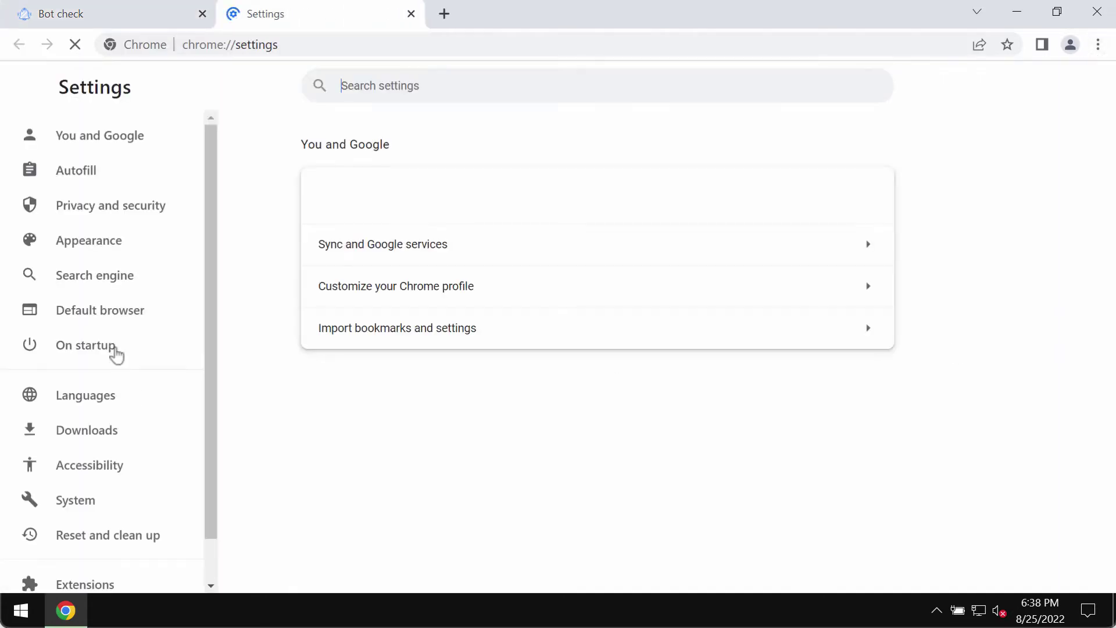
left_click(120, 214)
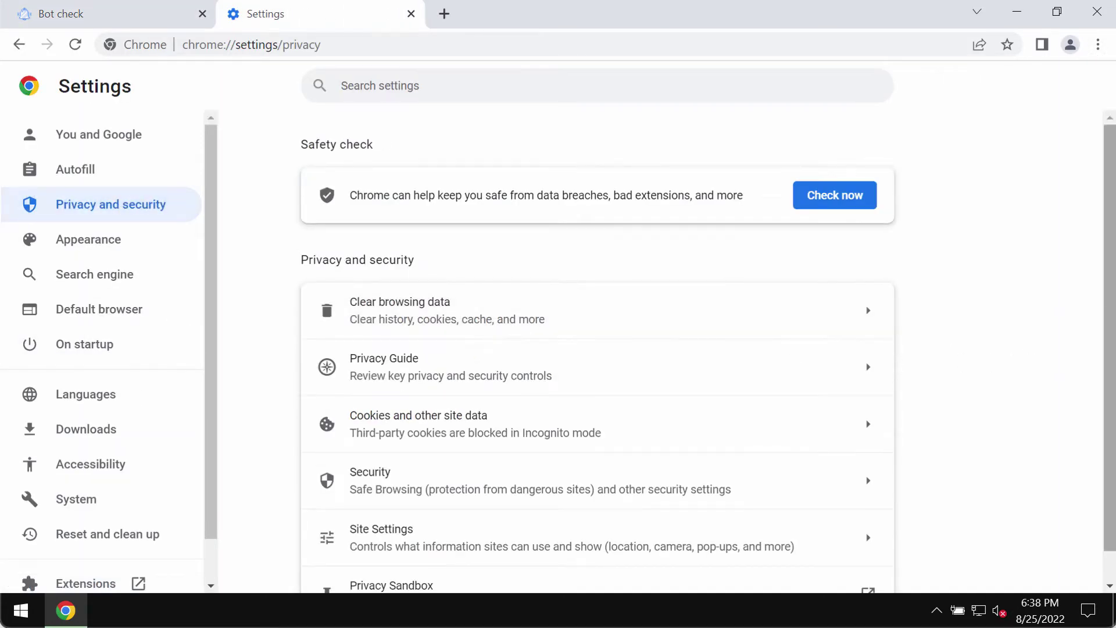
scroll(1091, 387, "down", 1)
left_click(531, 503)
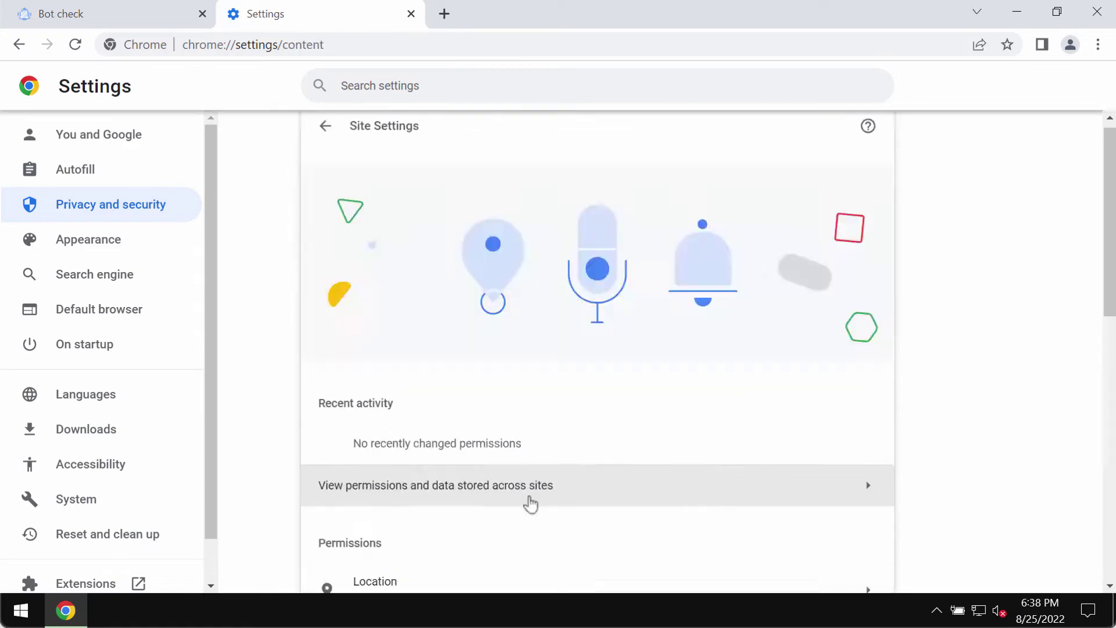
scroll(444, 433, "down", 8)
scroll(350, 367, "up", 1)
scroll(350, 367, "up", 2)
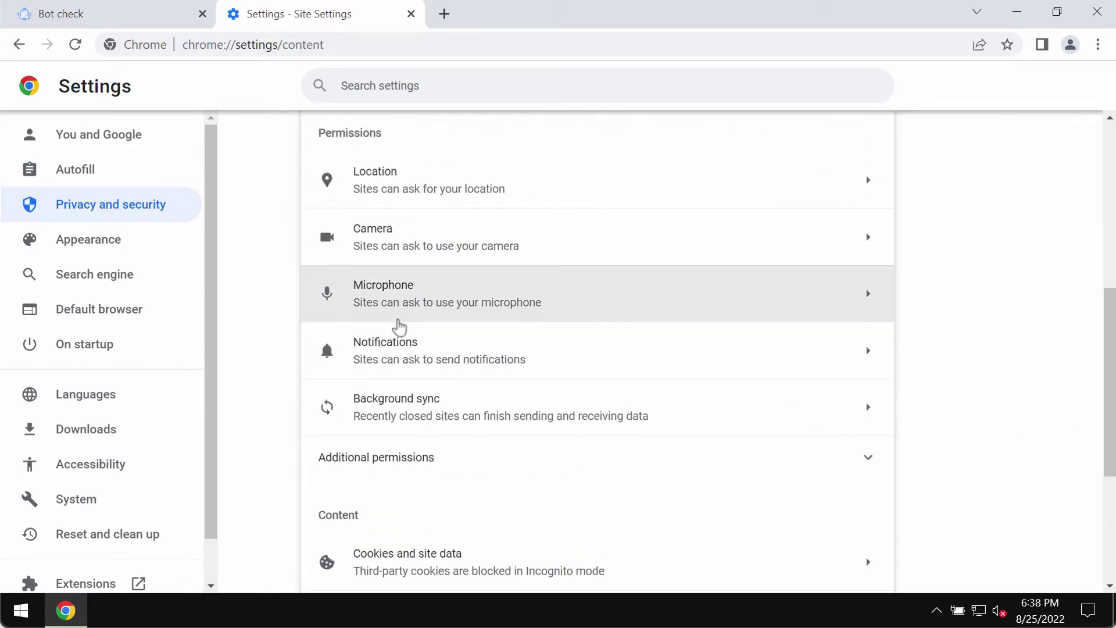
left_click(422, 359)
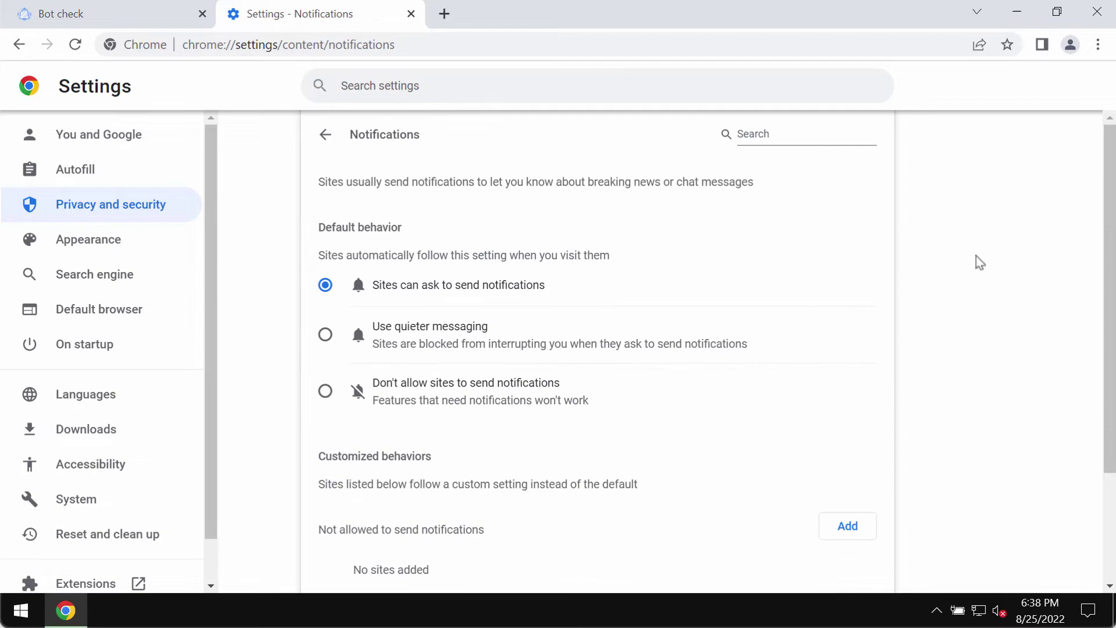
scroll(1080, 437, "down", 2)
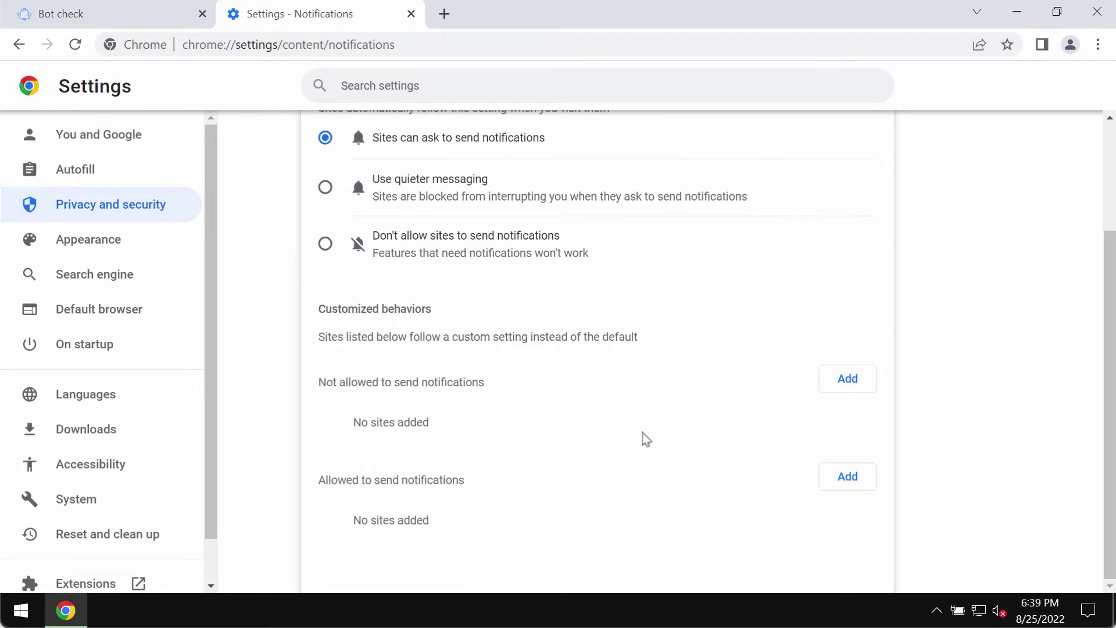
scroll(715, 463, "up", 2)
scroll(717, 463, "down", 2)
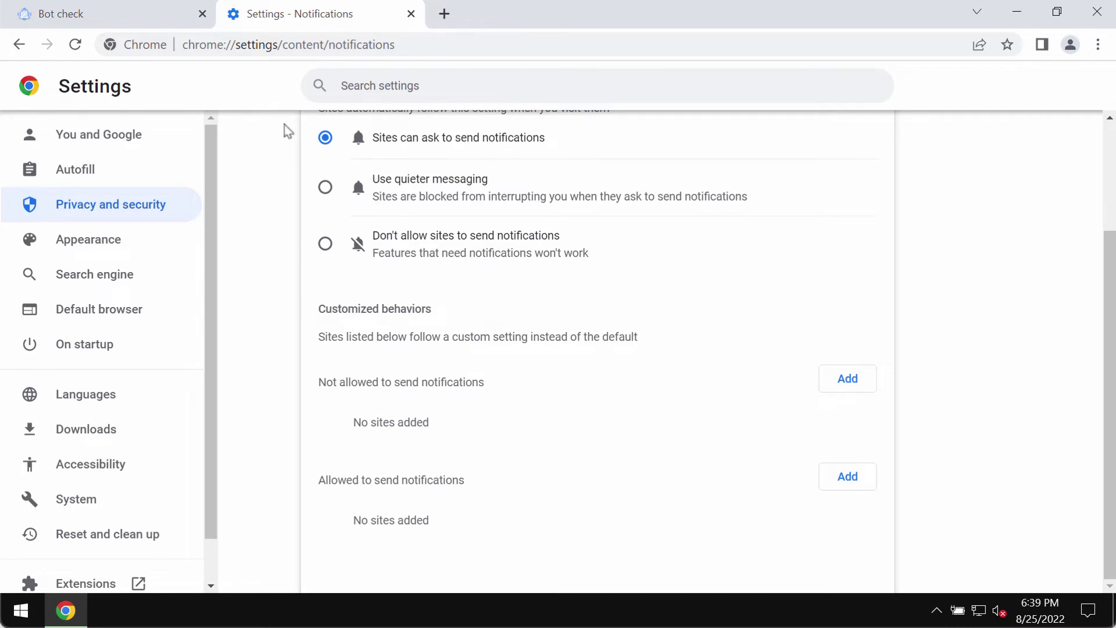
left_click(163, 18)
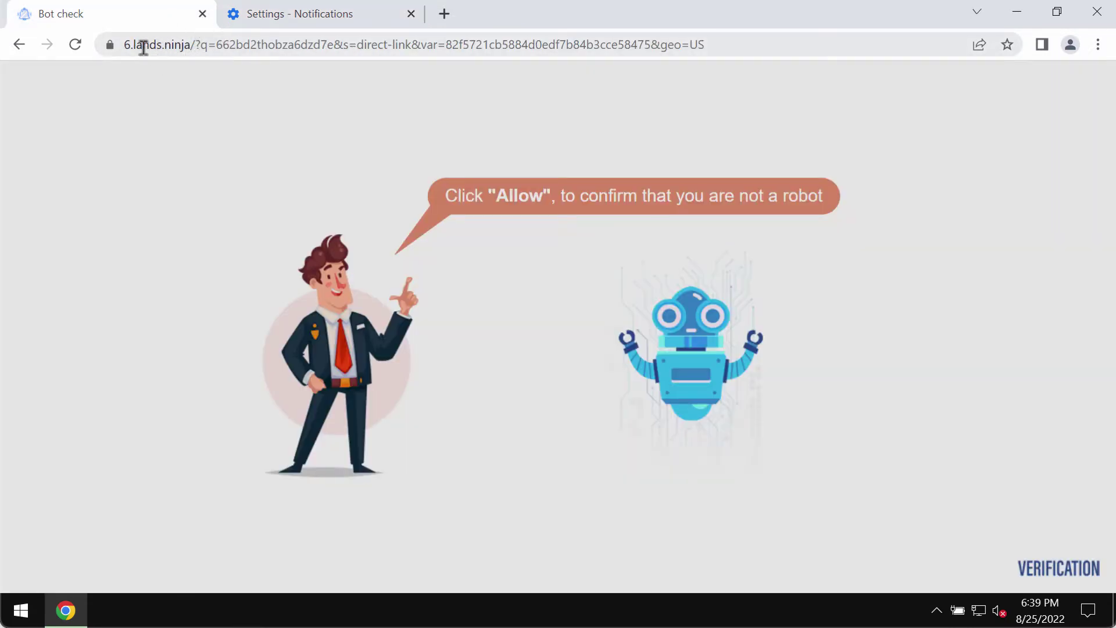
left_click(323, 16)
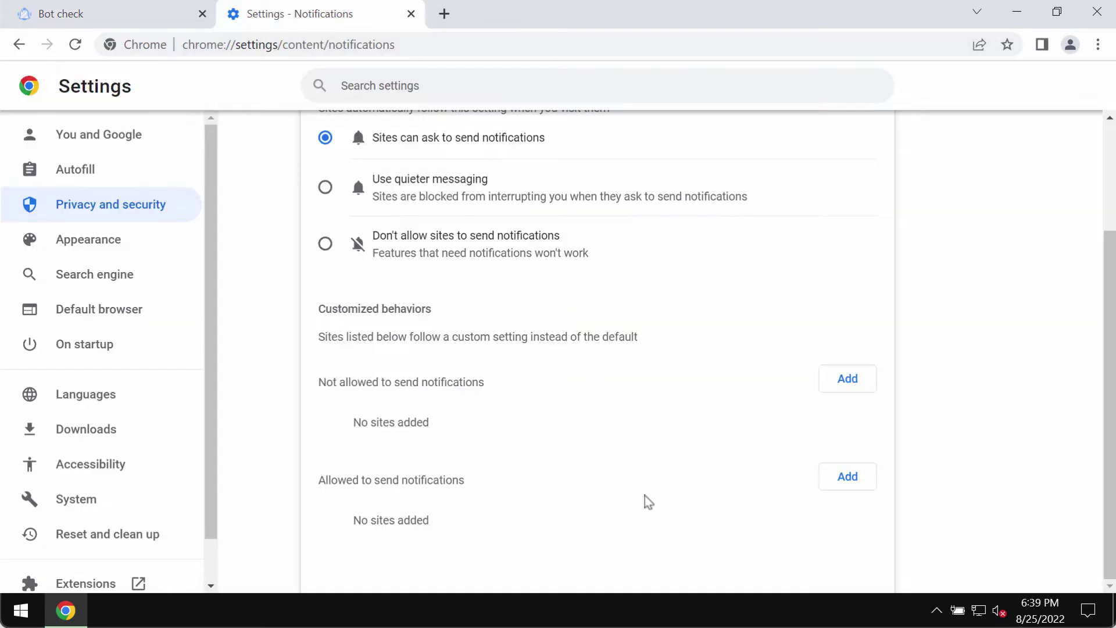
Load combocleaner.com in the address bar and close the Bot check tab
left_click(602, 47)
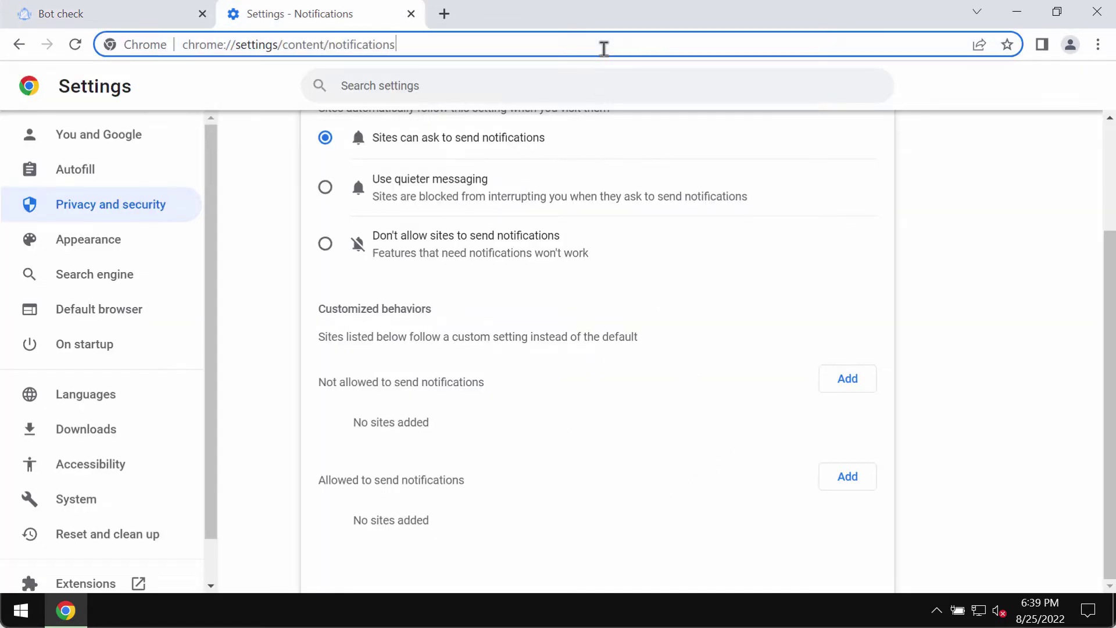
type("c")
key("Return")
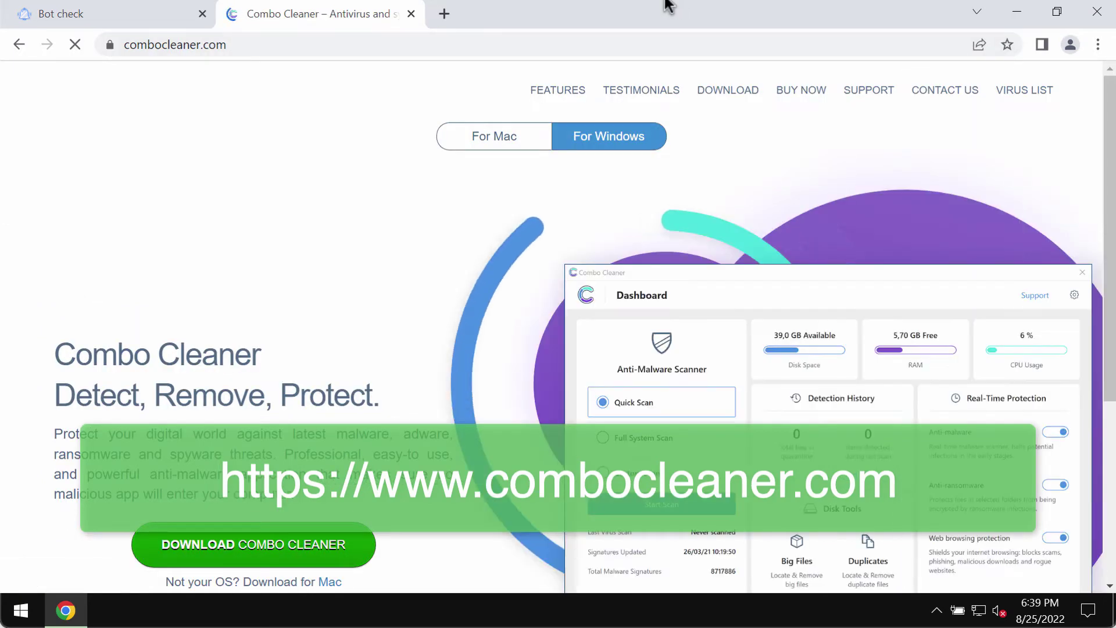
left_click(201, 13)
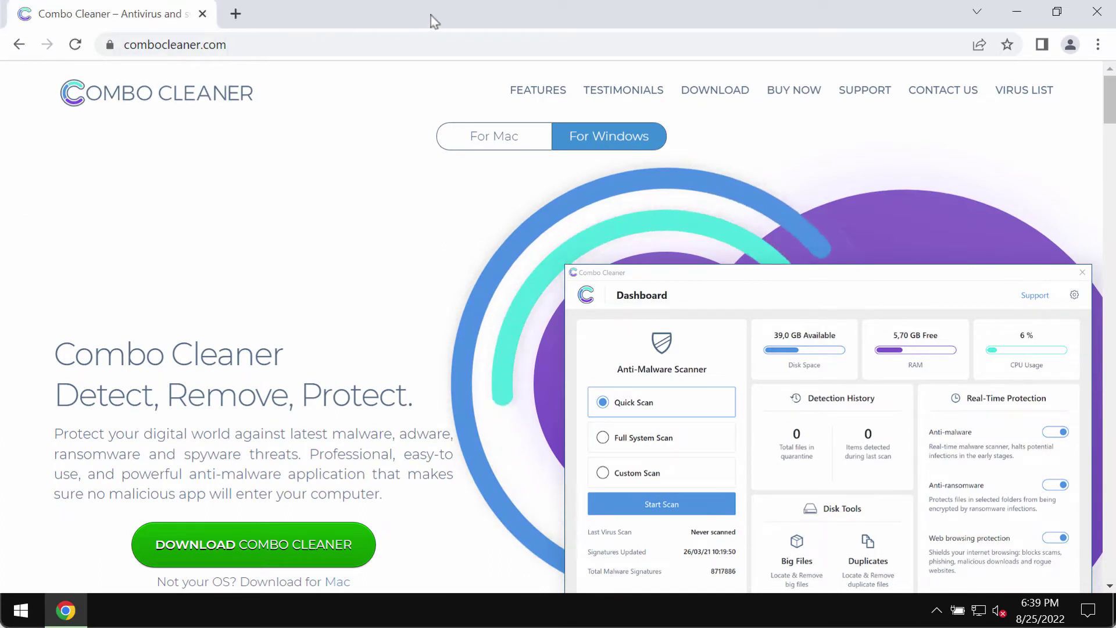
Minimize Chrome and launch Combo Cleaner from its desktop icon
left_click(420, 44)
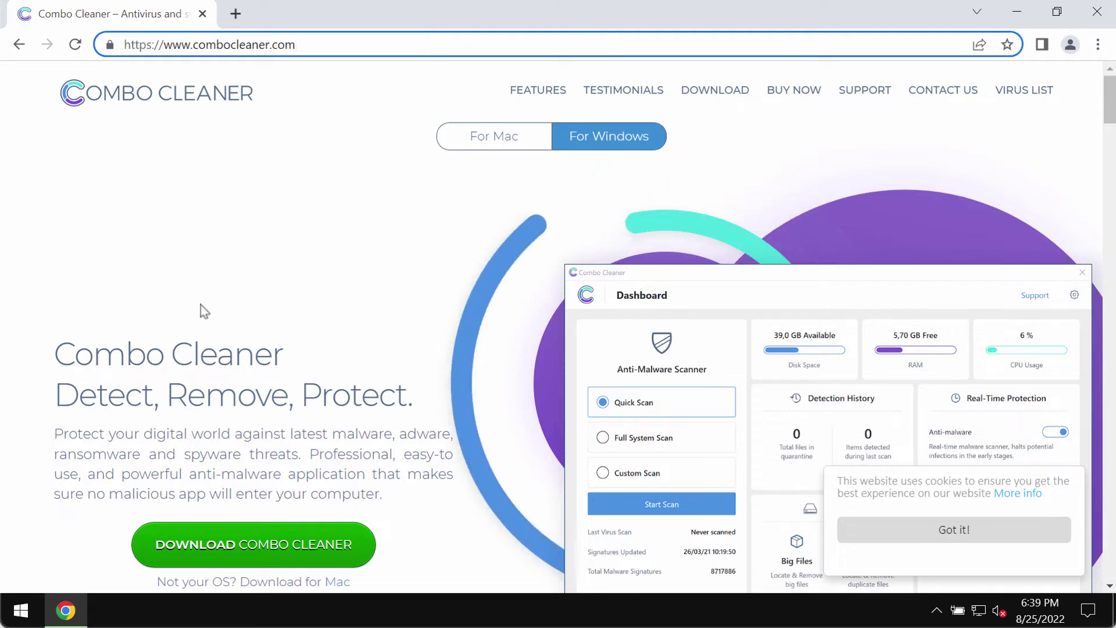
left_click(1017, 12)
double_click(244, 227)
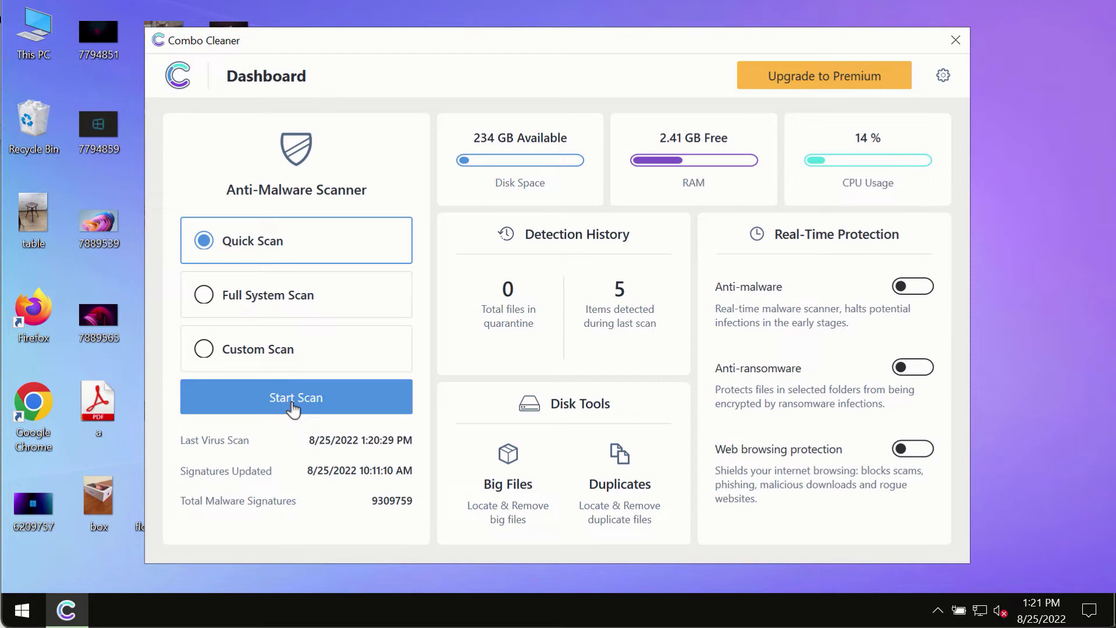
Start a Quick Scan, step back to the dashboard, then reopen the scan progress view
left_click(321, 404)
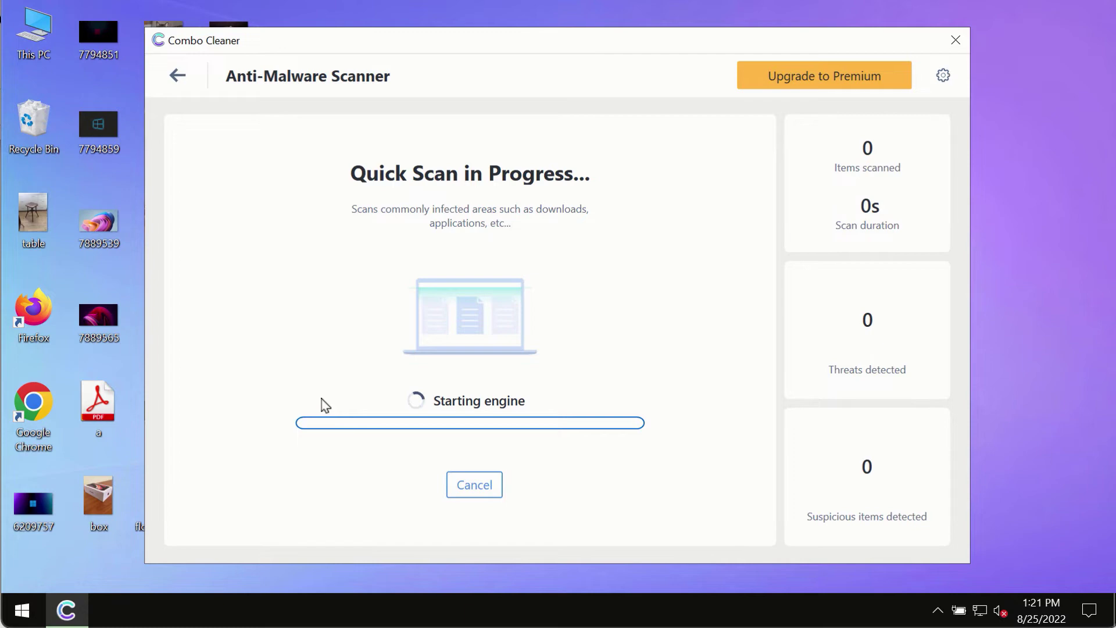
left_click(178, 77)
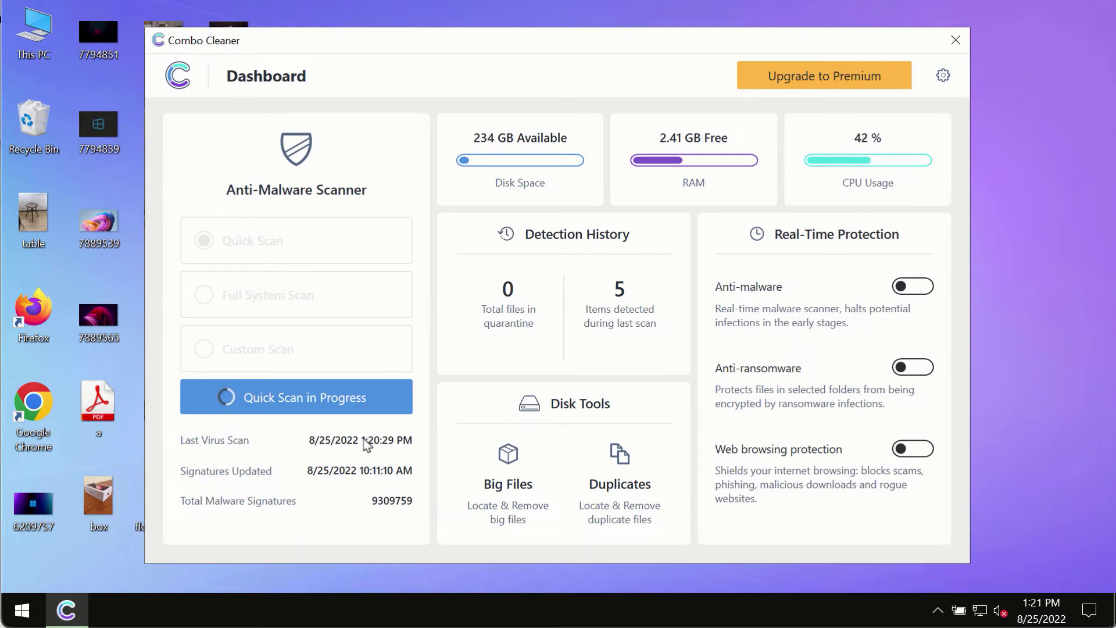
left_click(311, 394)
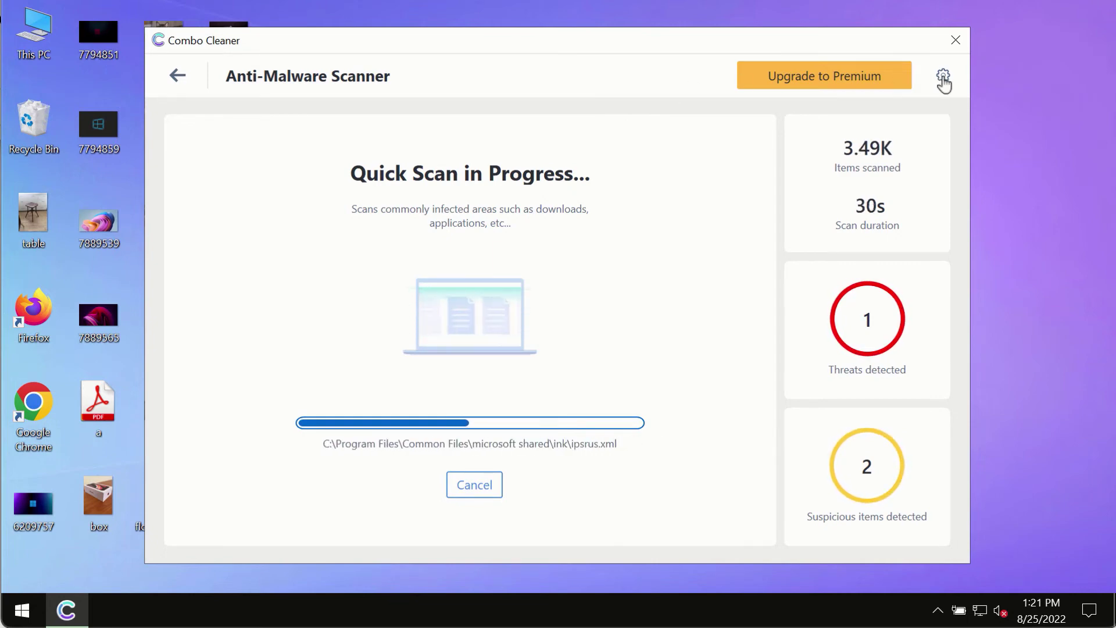
Browse Combo Cleaner's settings and Anti-Ransomware tab, then go back to the dashboard
left_click(943, 79)
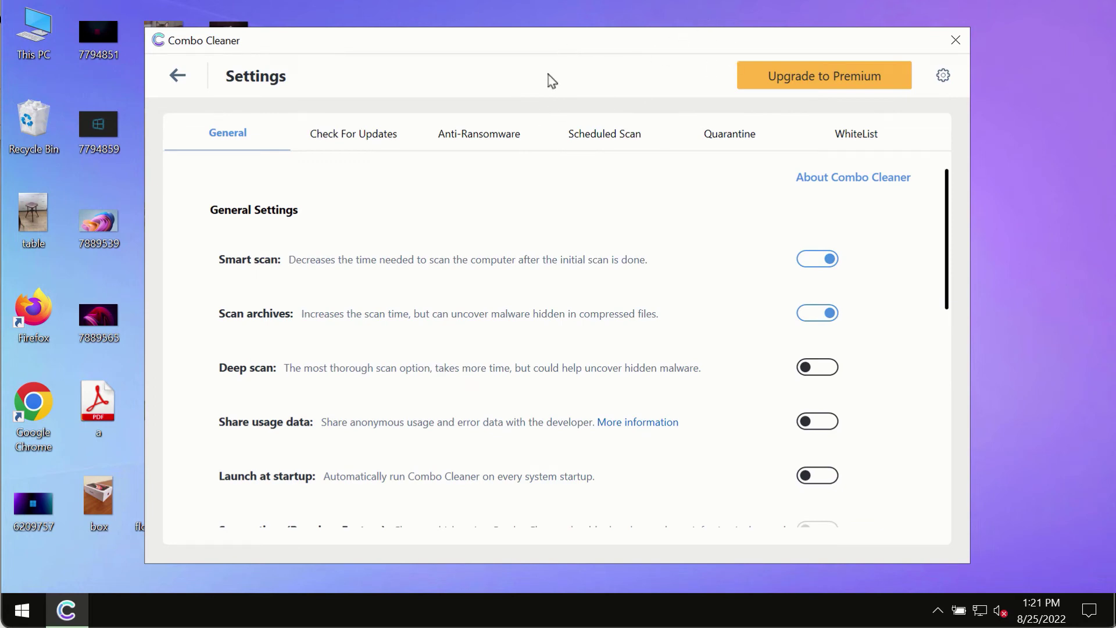
left_click(465, 142)
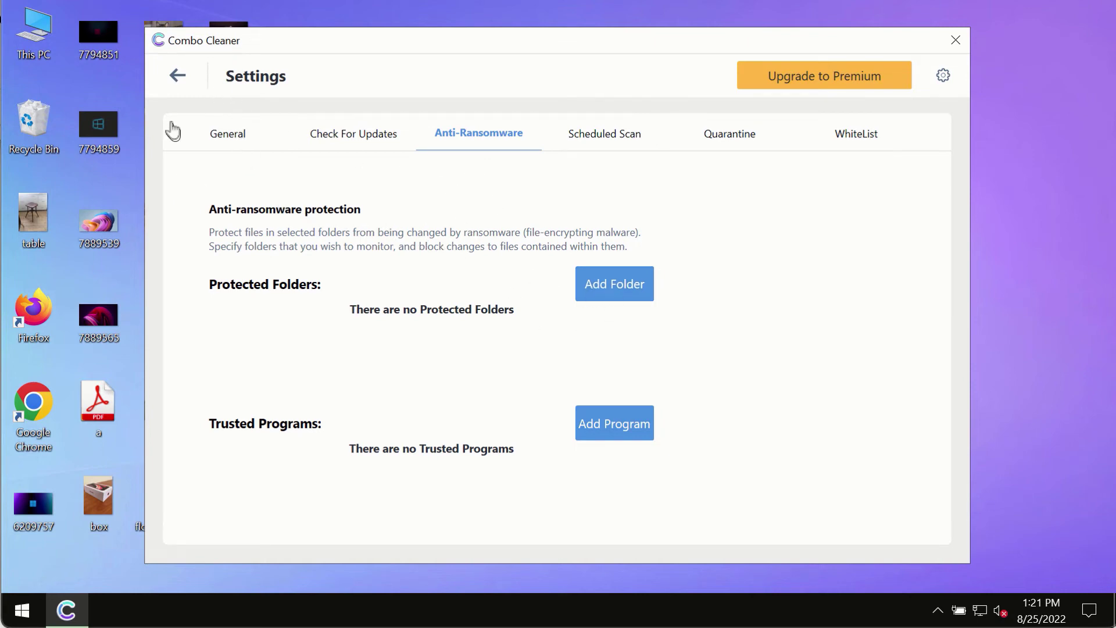
left_click(178, 80)
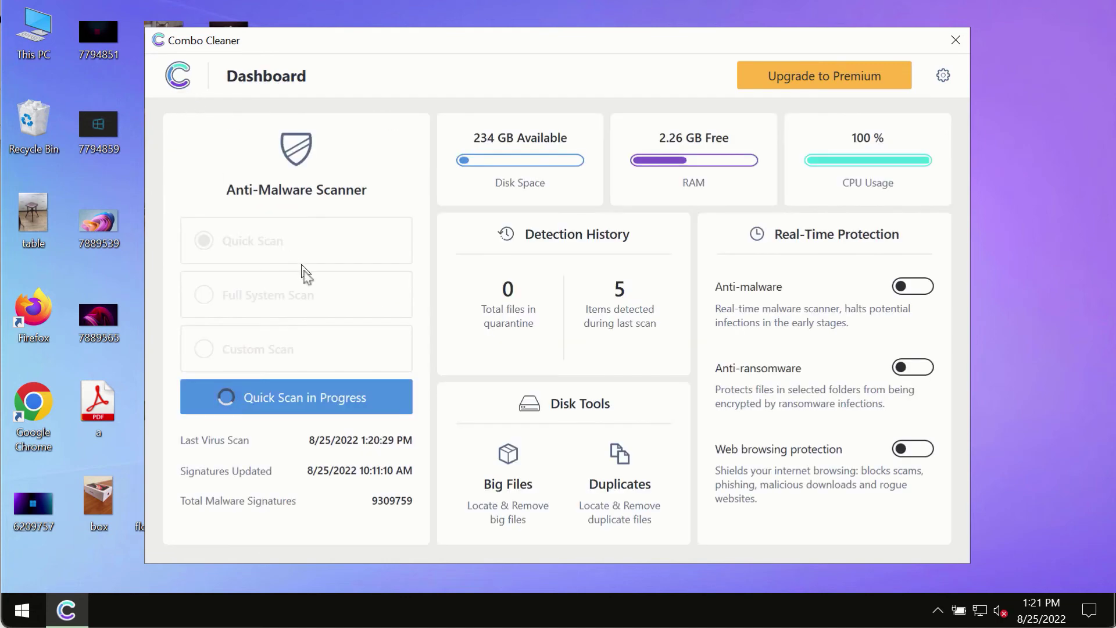
Reopen the Quick Scan in Progress view and watch the running scan's results
left_click(345, 394)
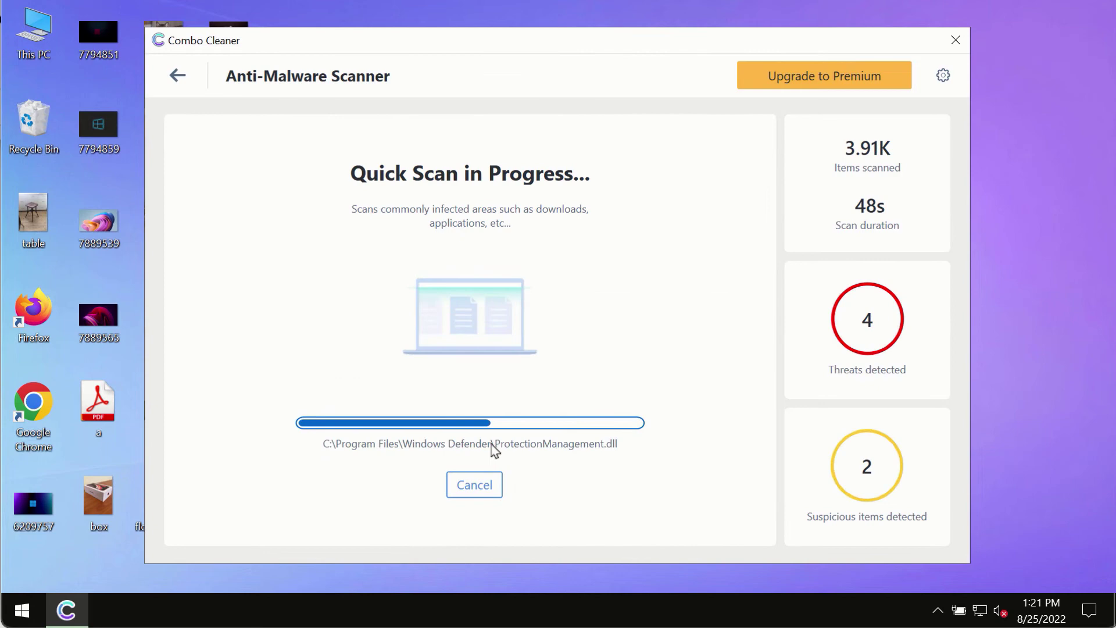